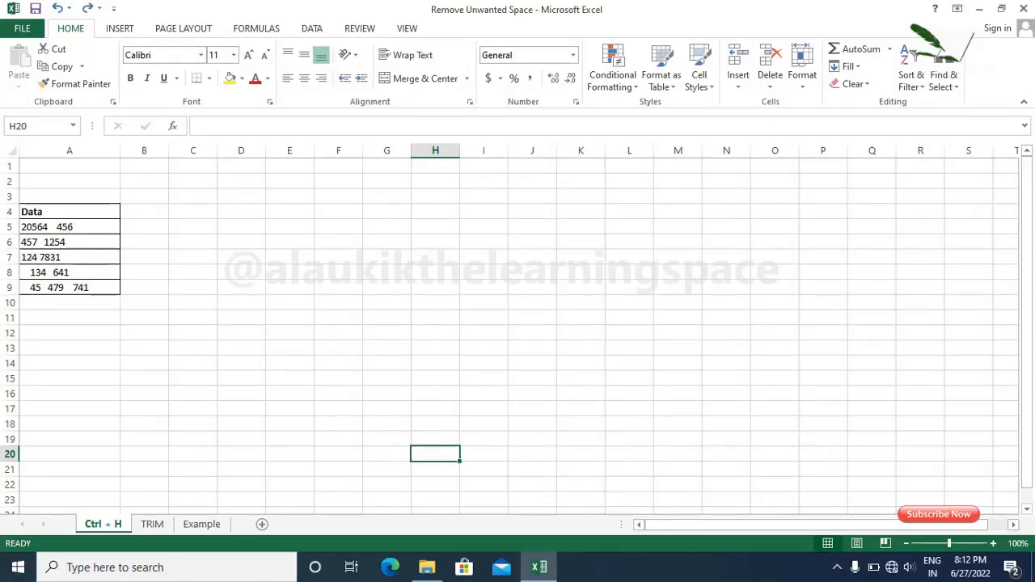
- Enter =SUM(A5:A9) in cell A10 below the Data column on the Ctrl + H sheet
drag(73, 227, 73, 288)
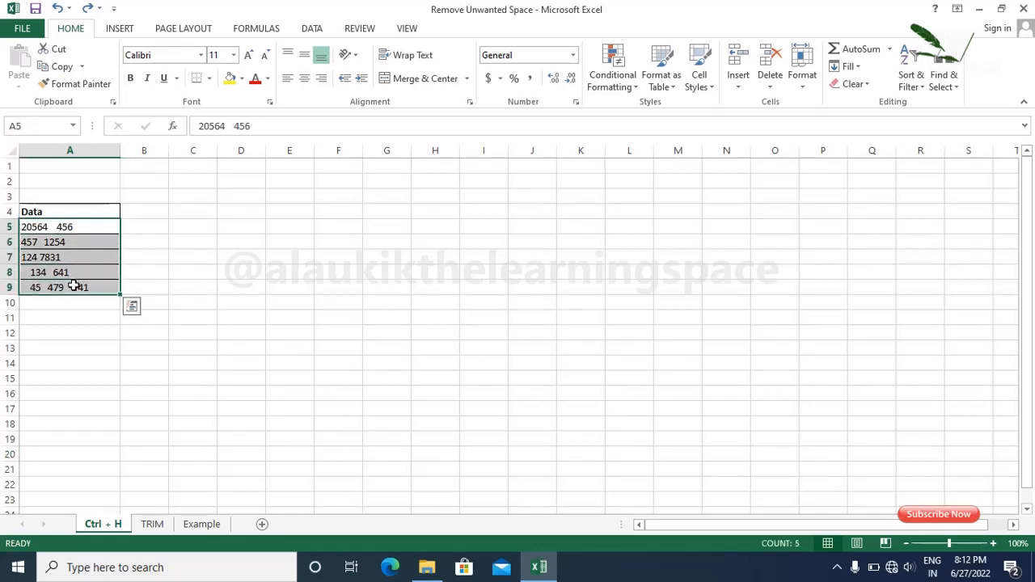
click(71, 303)
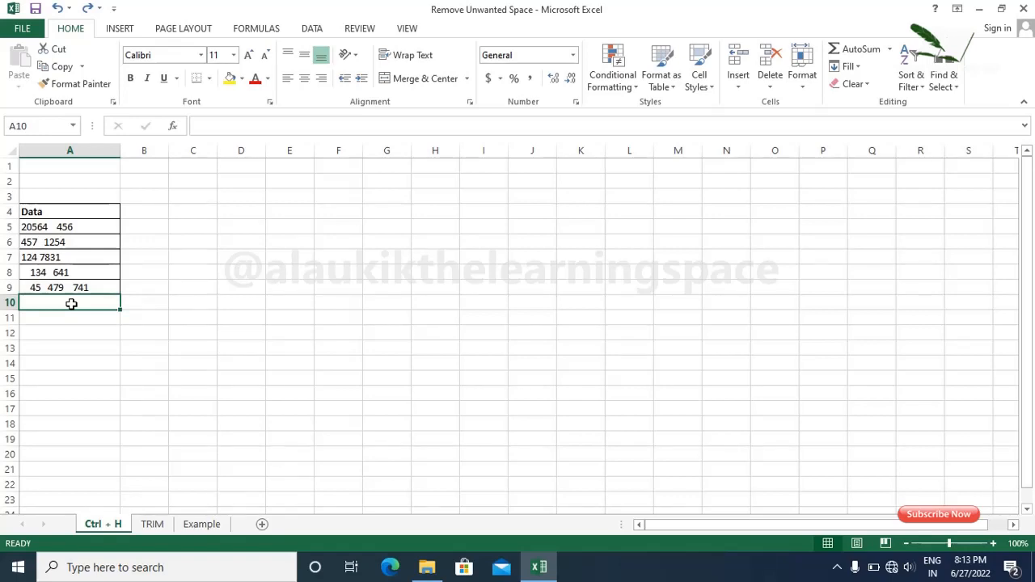
text(=)
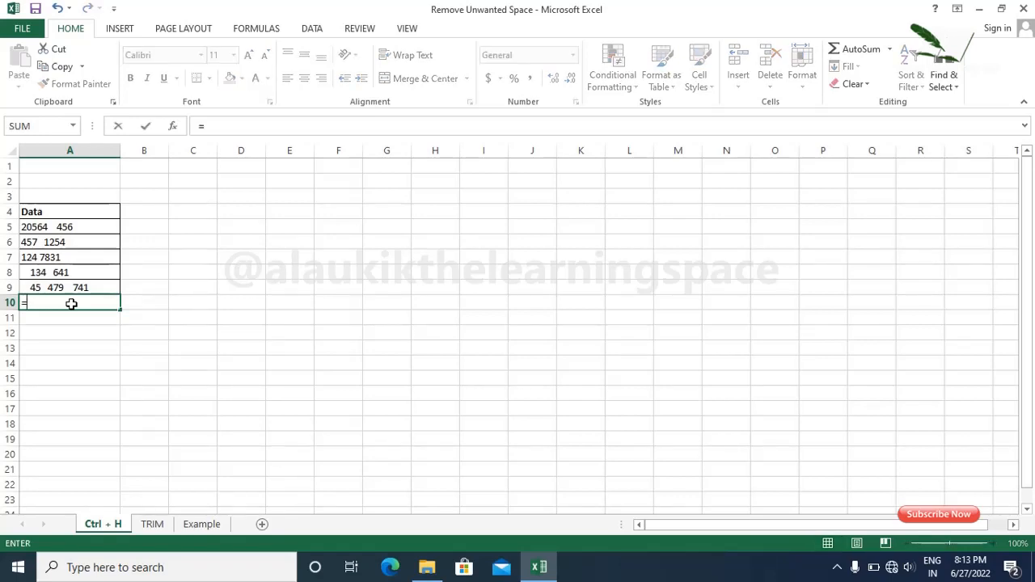
text(su)
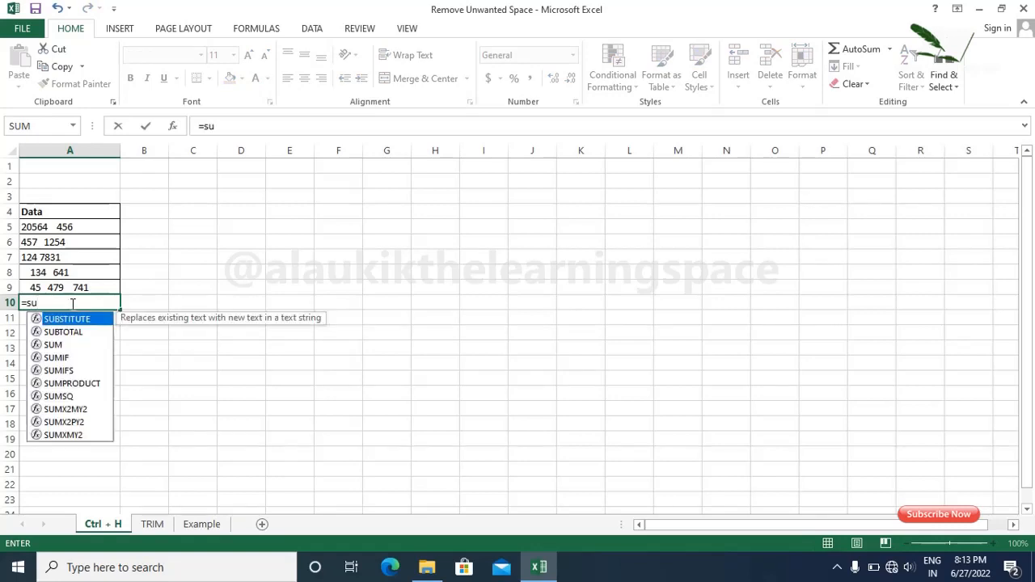
text(m()
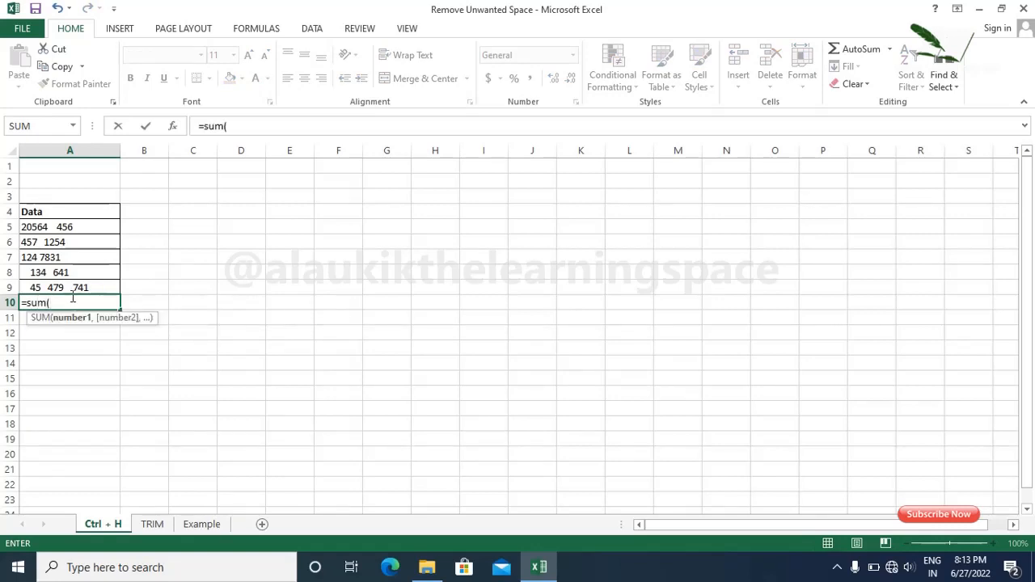
drag(75, 224, 80, 286)
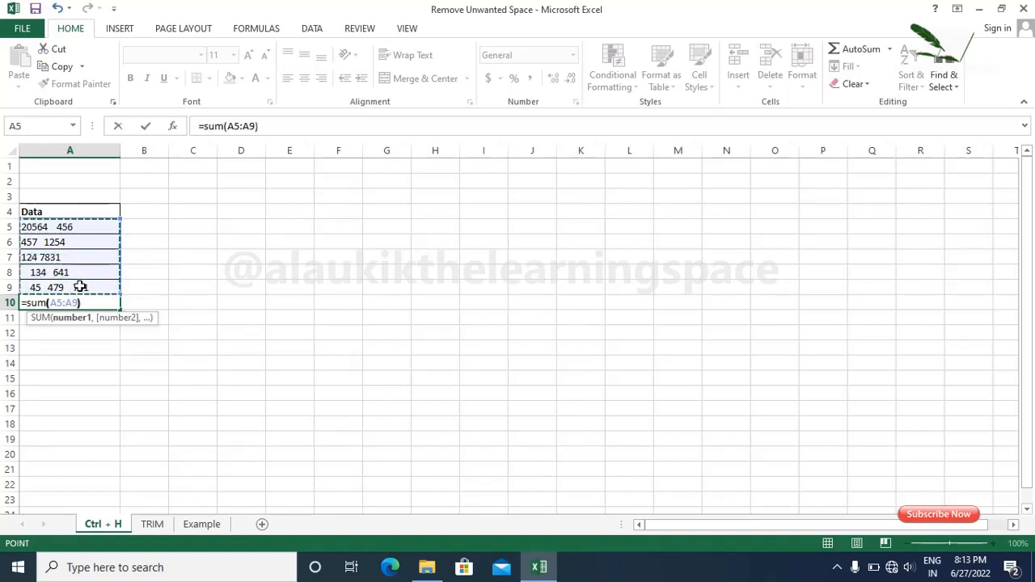
key(Return)
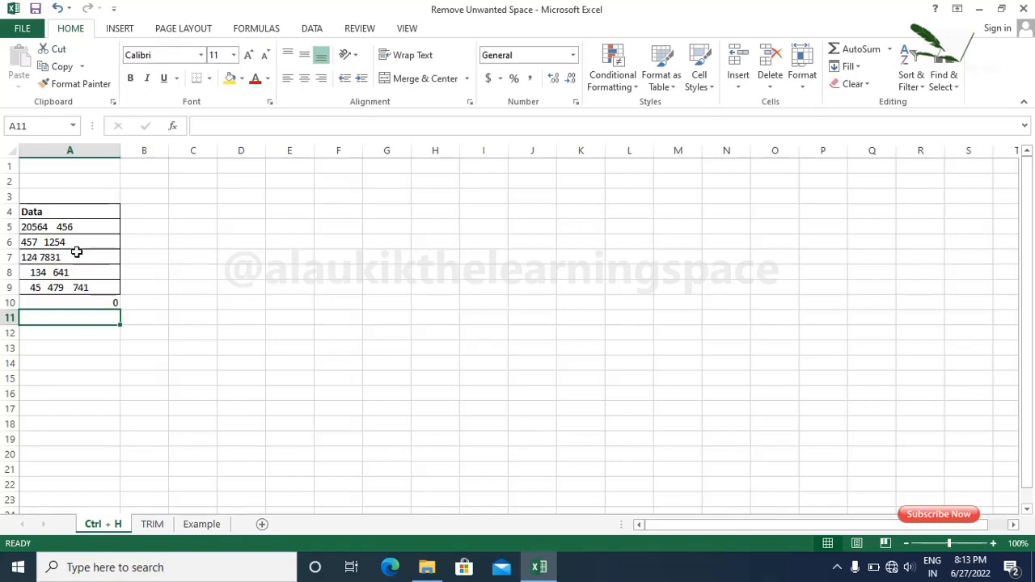
- Remove all spaces from the numbers in A5:A9 by replacing every space with nothing, and check the sum formula in A10
drag(81, 226, 83, 290)
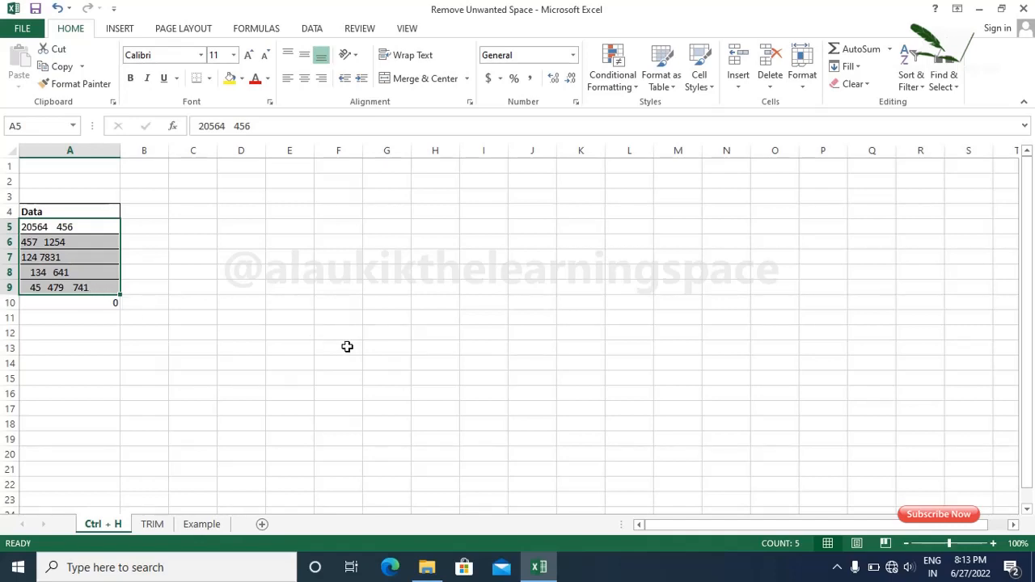
key(ctrl+h)
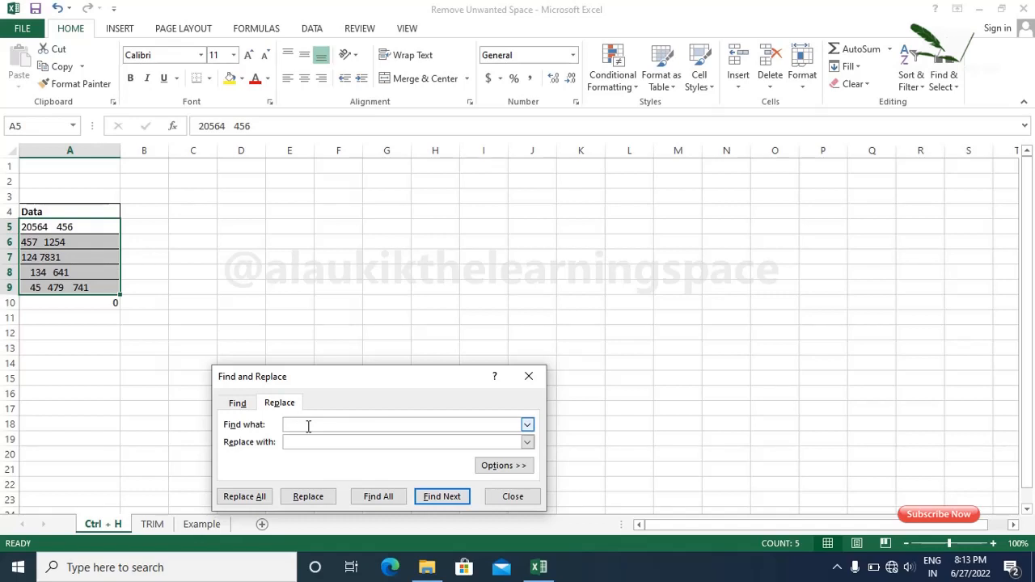
click(245, 496)
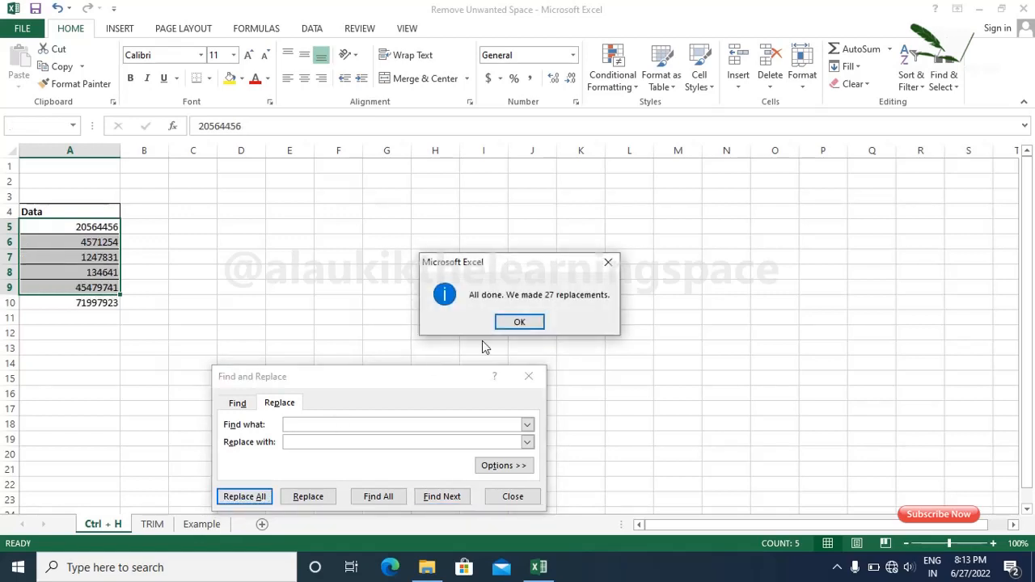
click(522, 322)
click(97, 304)
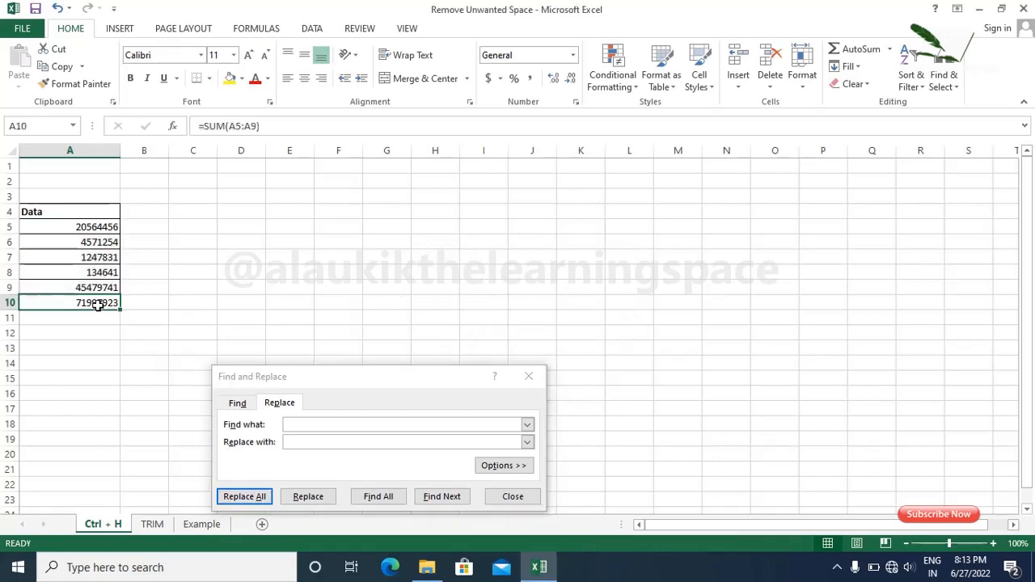
click(205, 291)
drag(105, 228, 105, 289)
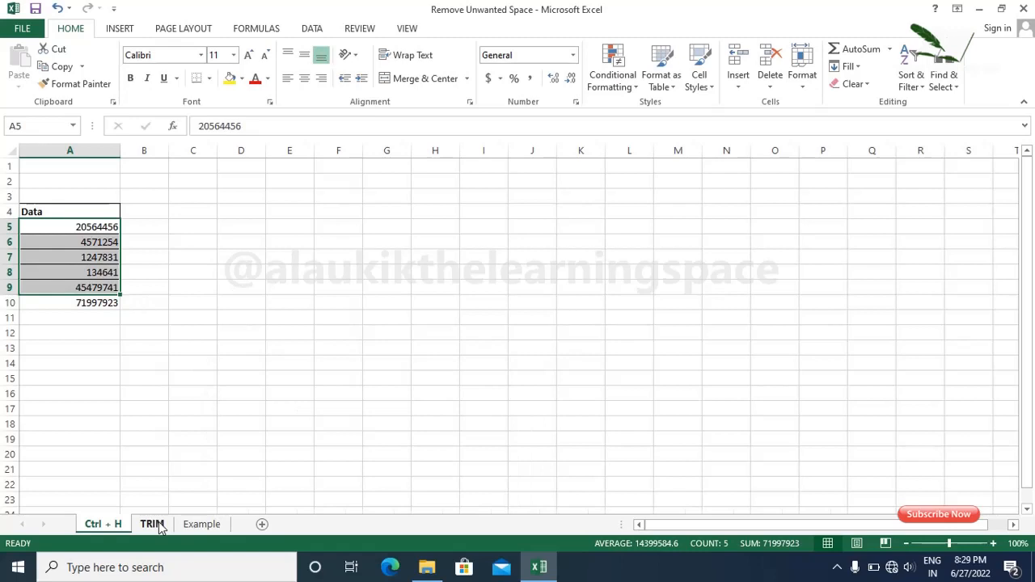
- On the TRIM sheet, replace every space in the names in A5:A8 with nothing and undo that replacement
click(152, 525)
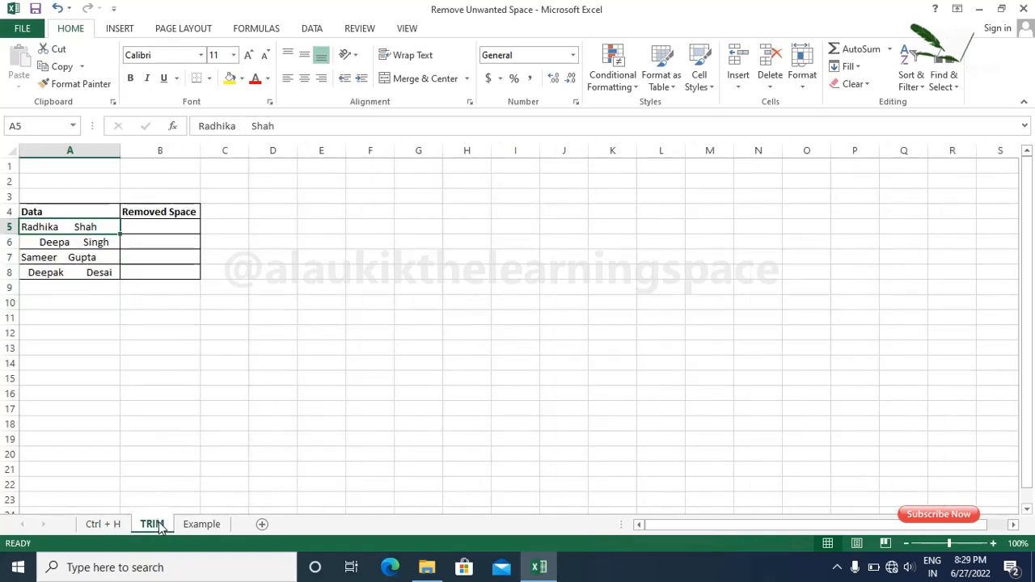
click(86, 241)
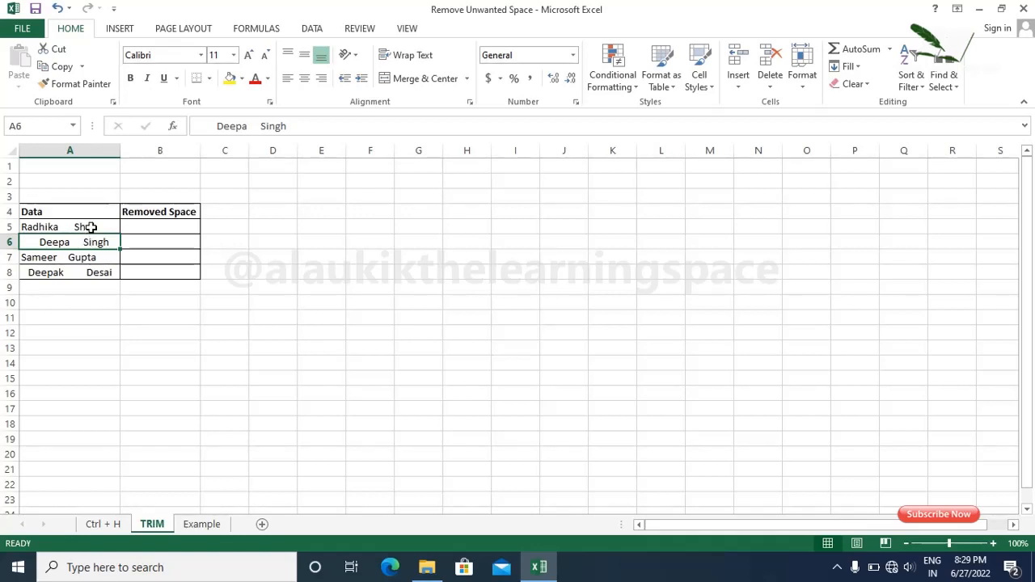
drag(85, 227, 95, 273)
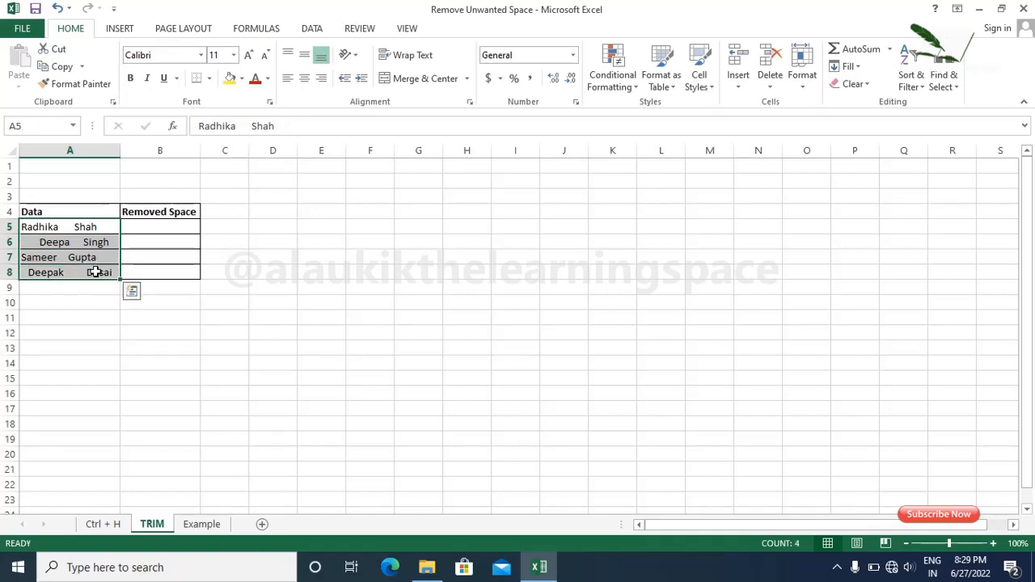
key(ctrl+h)
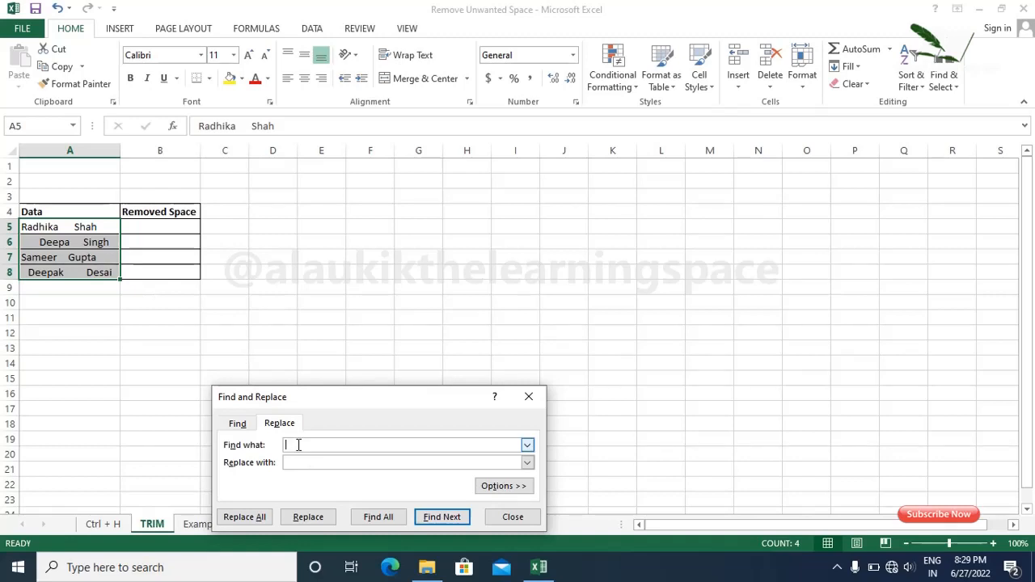
click(294, 463)
click(254, 518)
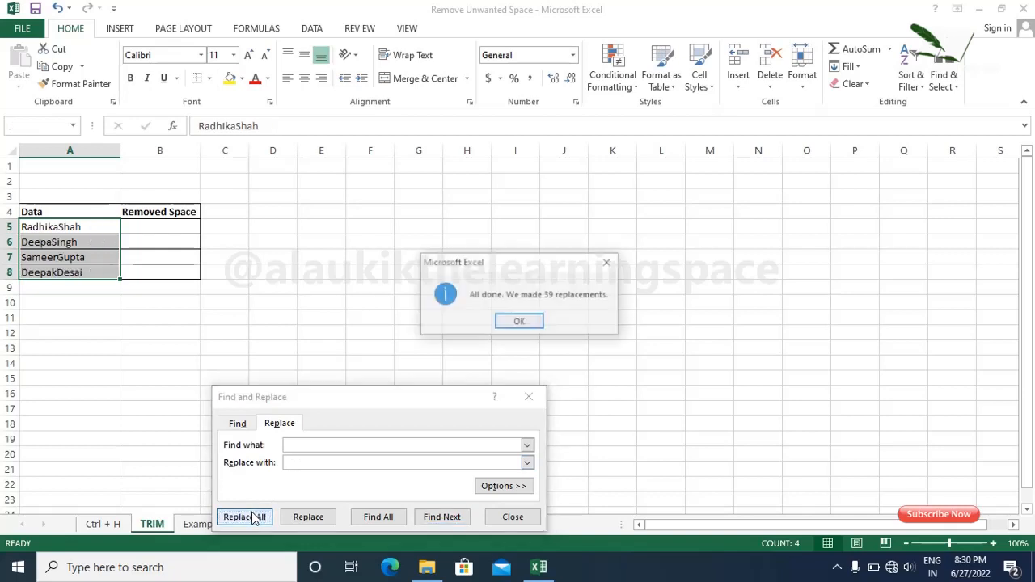
click(532, 322)
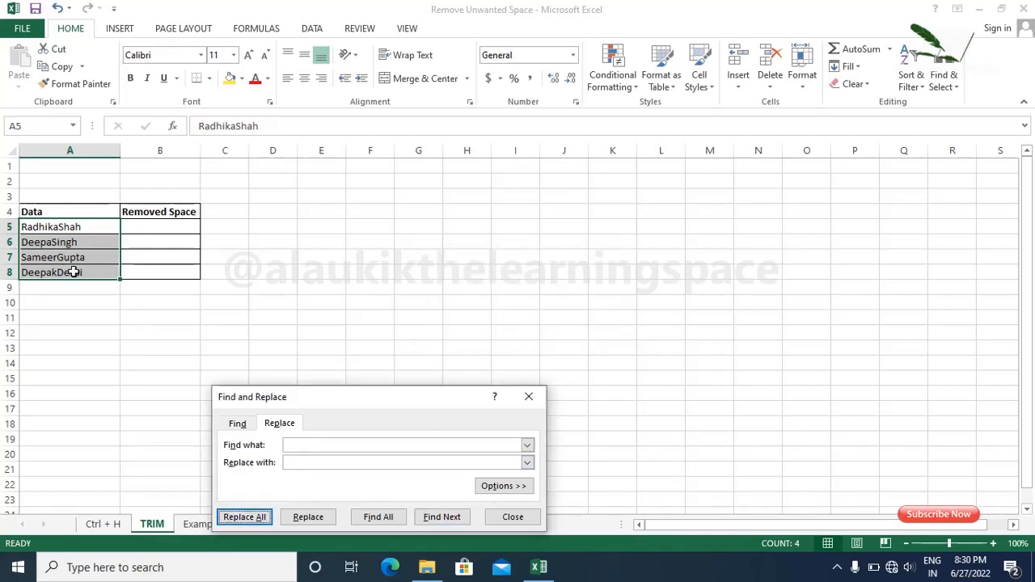
click(529, 396)
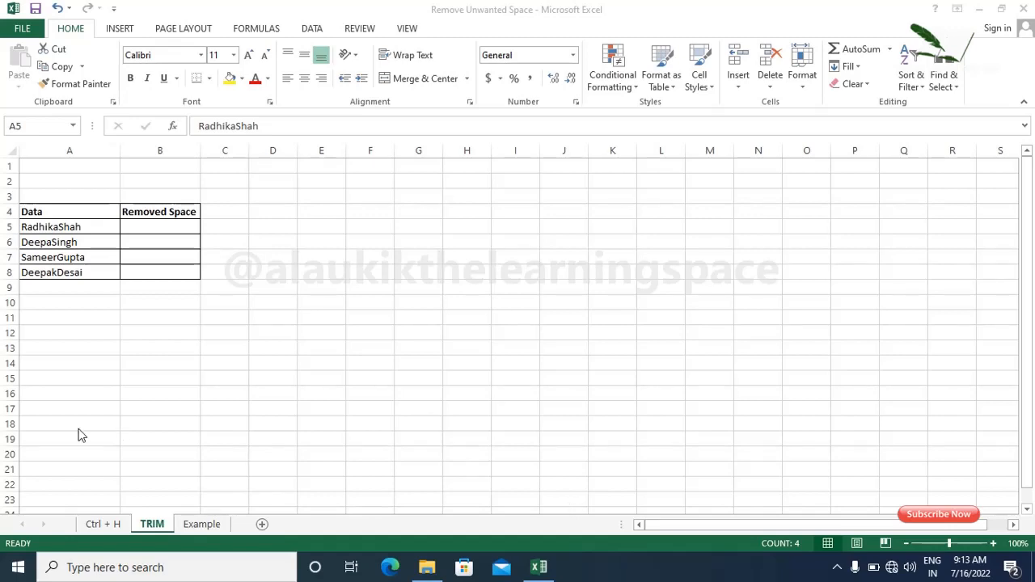
click(86, 212)
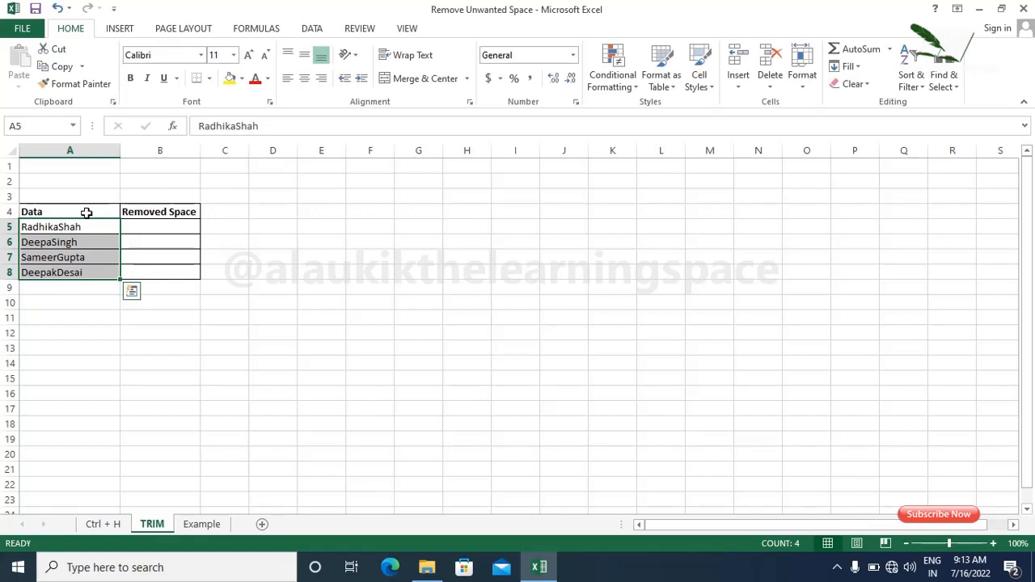
key(ctrl+z)
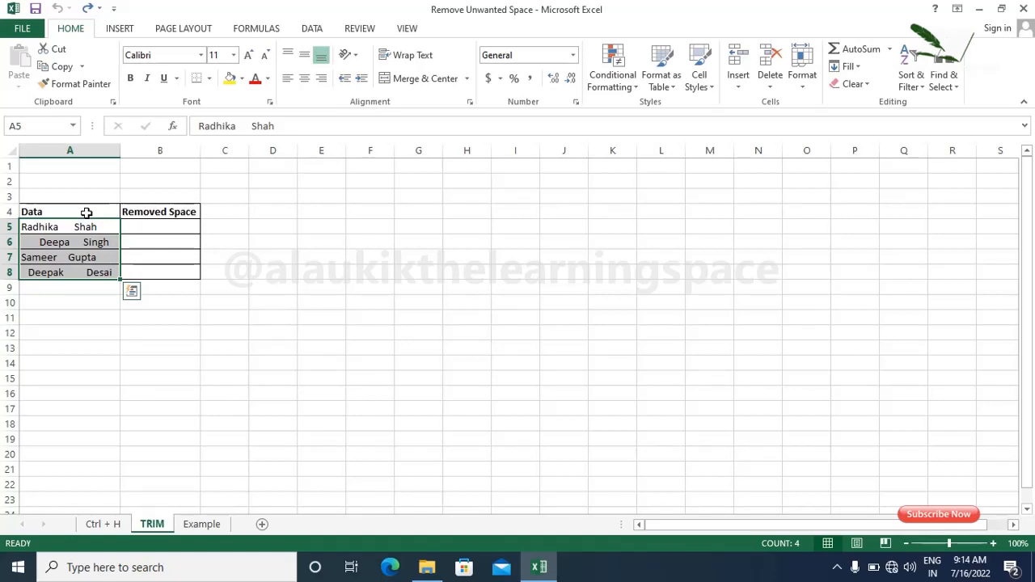
- Enter =TRIM(A5) in cell B5 of the TRIM sheet and fill the formula down through B8
click(162, 233)
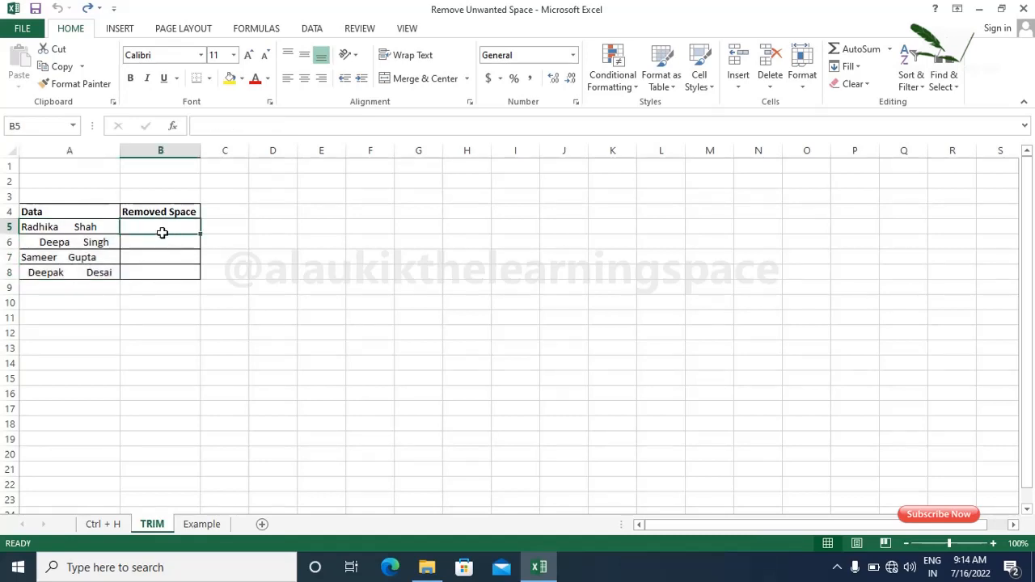
text(=)
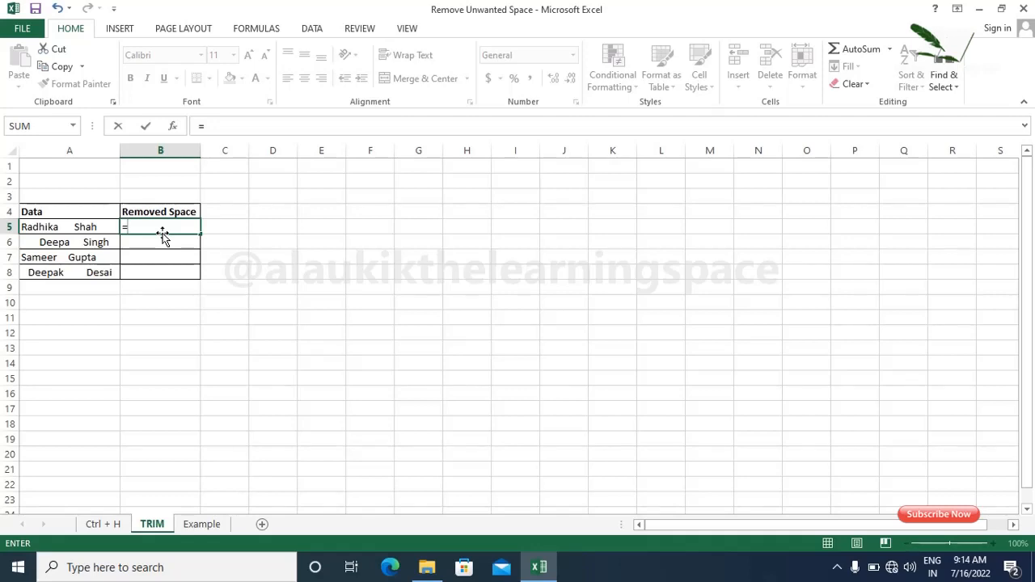
text(TRi)
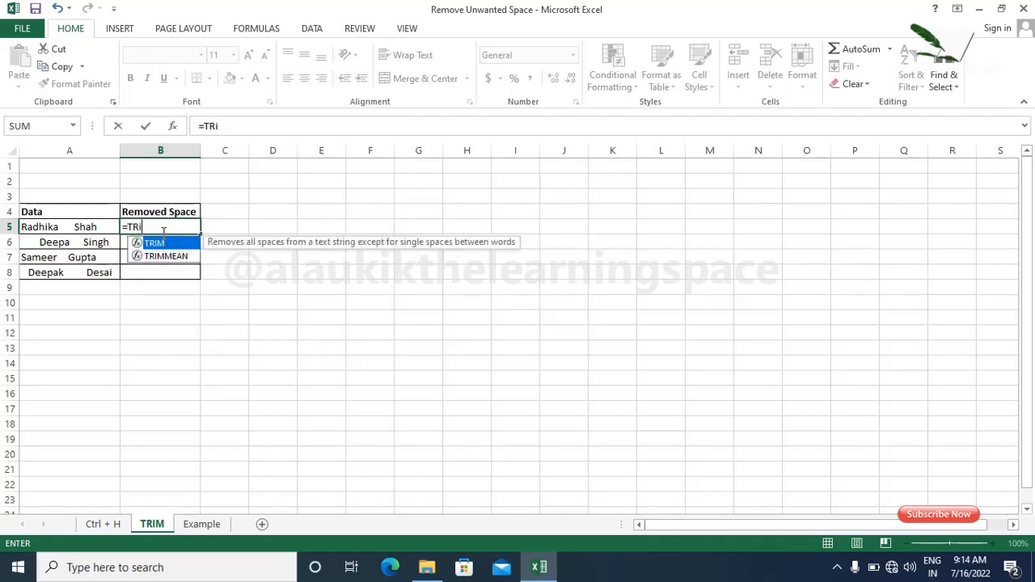
text(m()
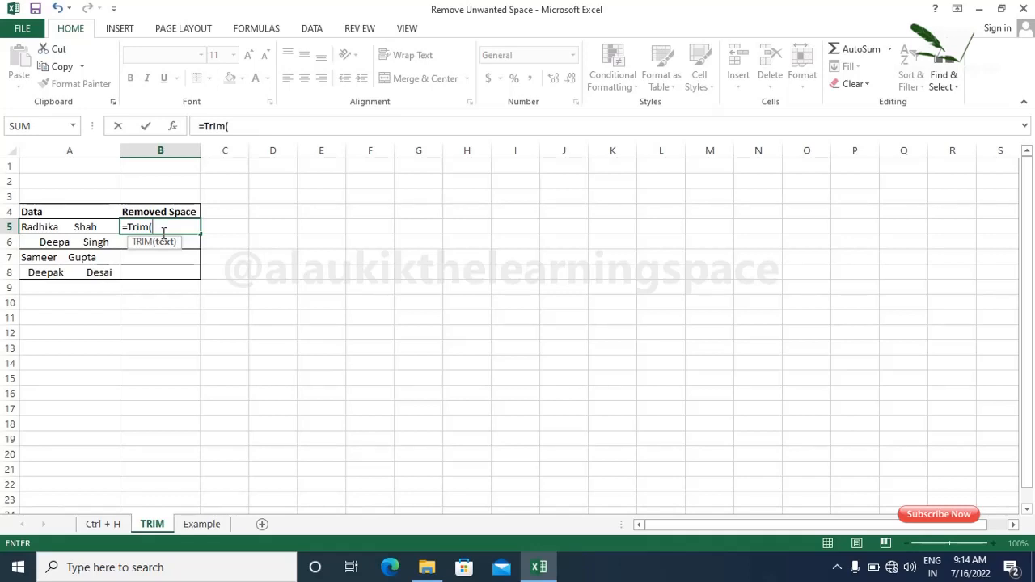
click(84, 228)
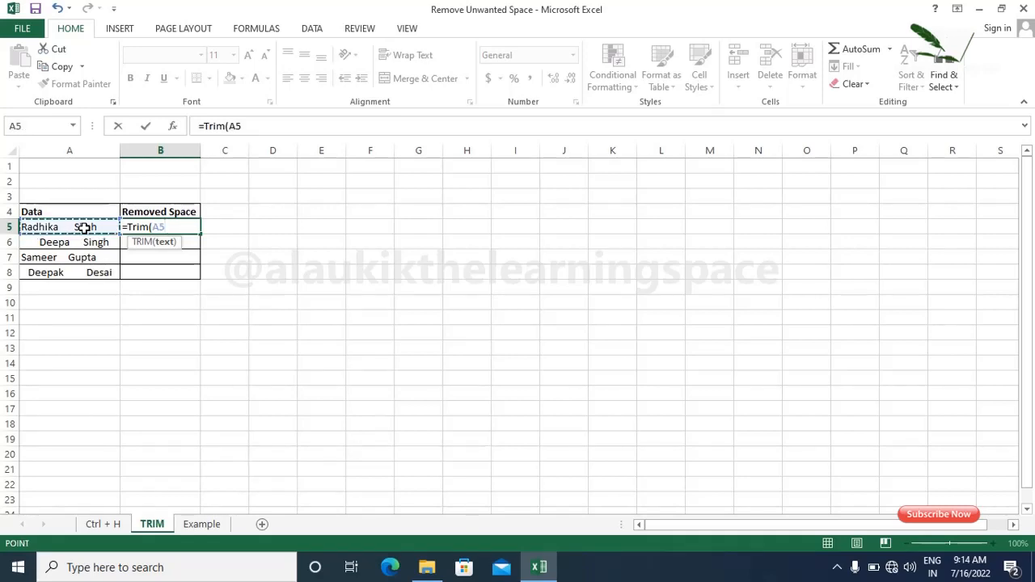
text())
key(ctrl+Return)
key(Return)
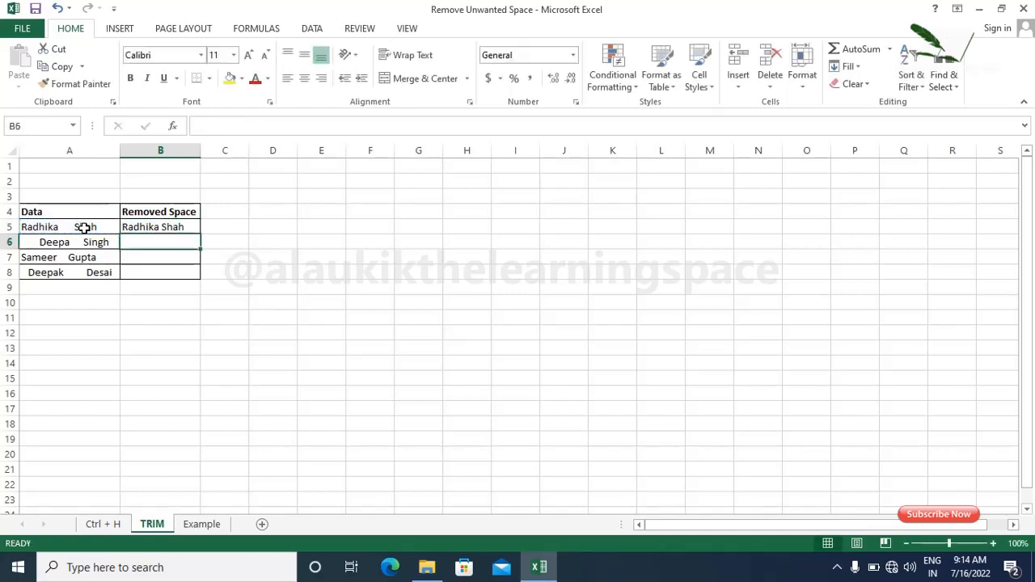
click(166, 227)
drag(200, 235, 202, 277)
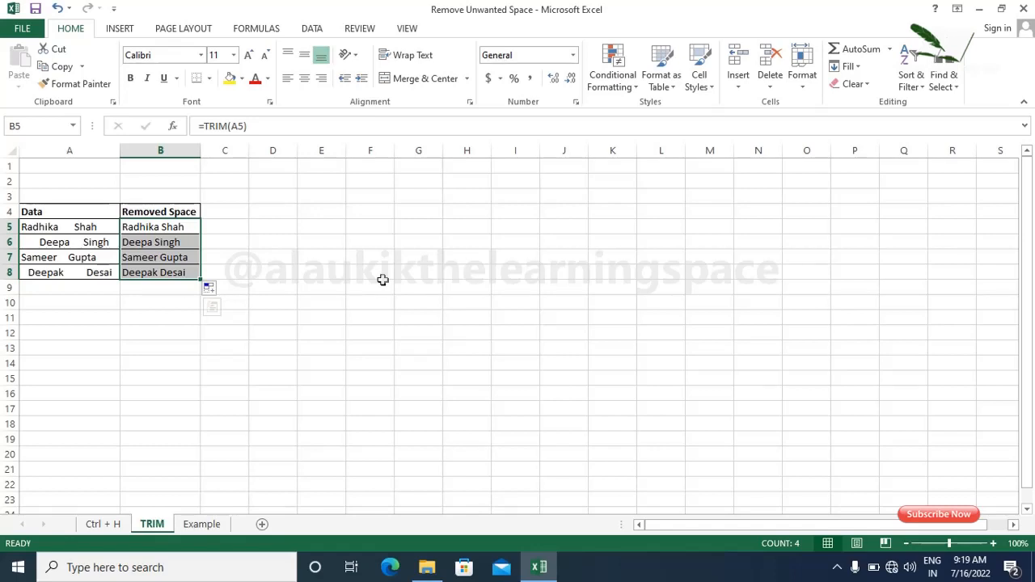
- Open the Example sheet and examine the company names in column A, including the Data column's filter list and cells A5 and A8
click(131, 524)
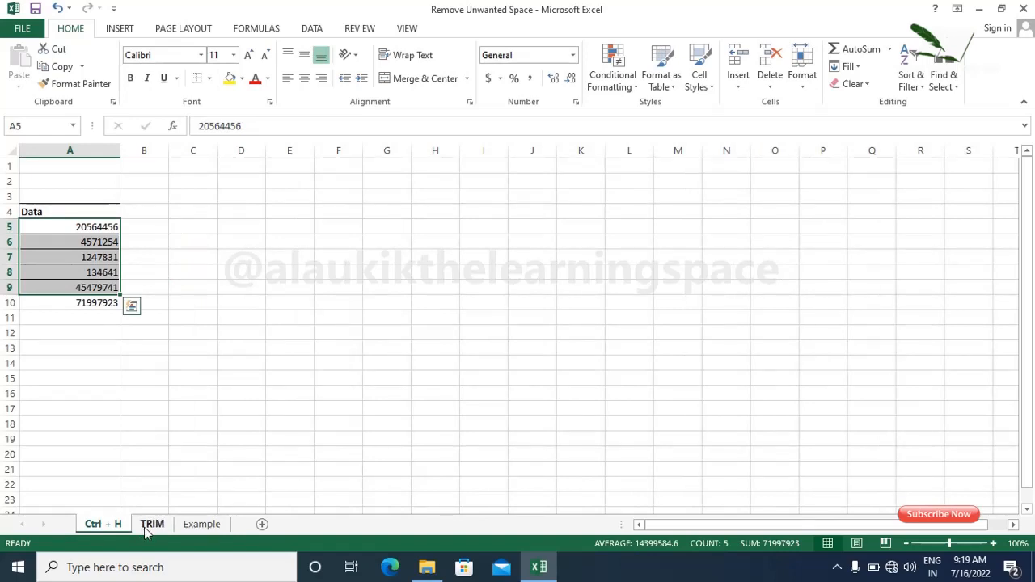
click(149, 526)
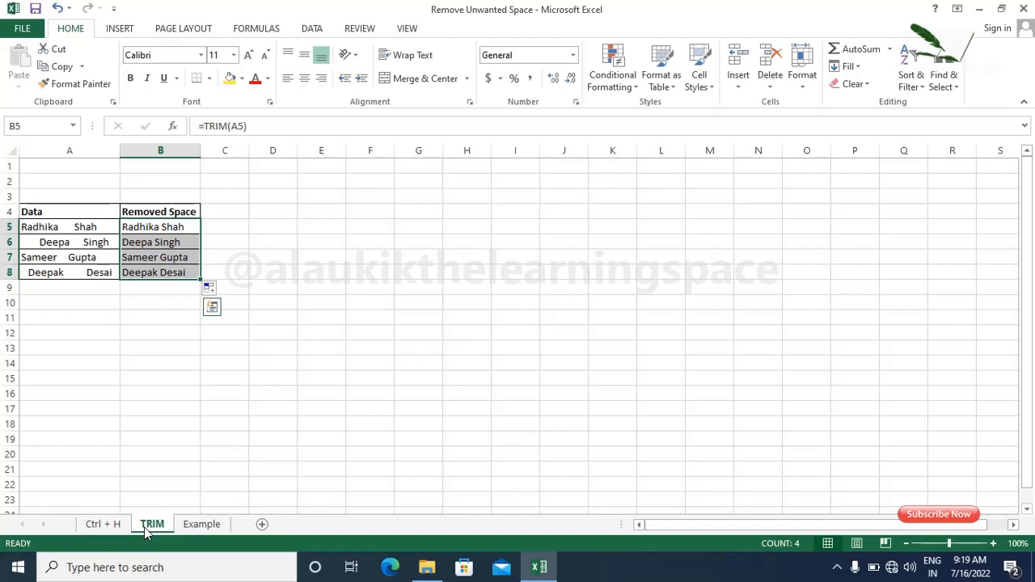
click(208, 528)
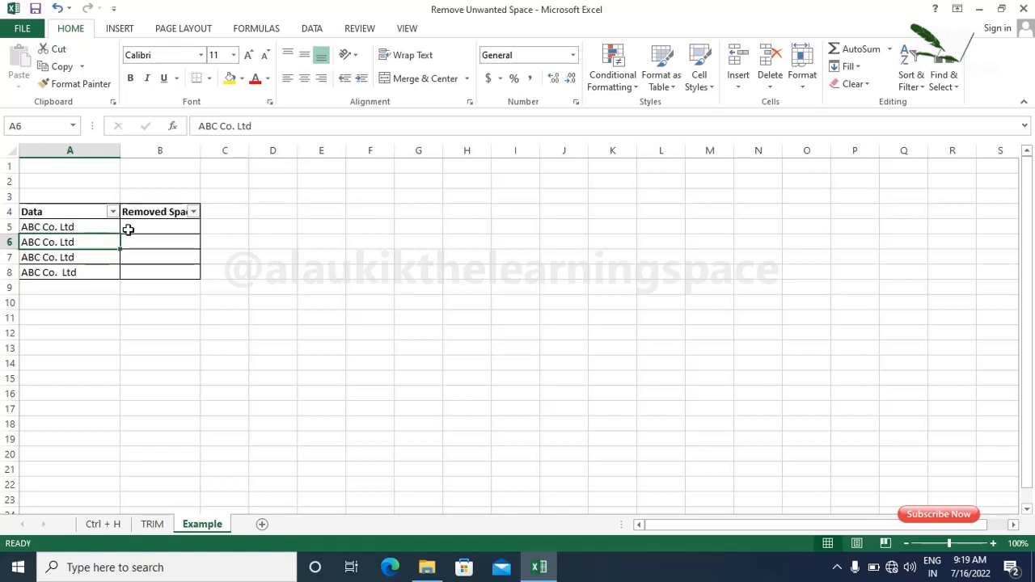
click(104, 226)
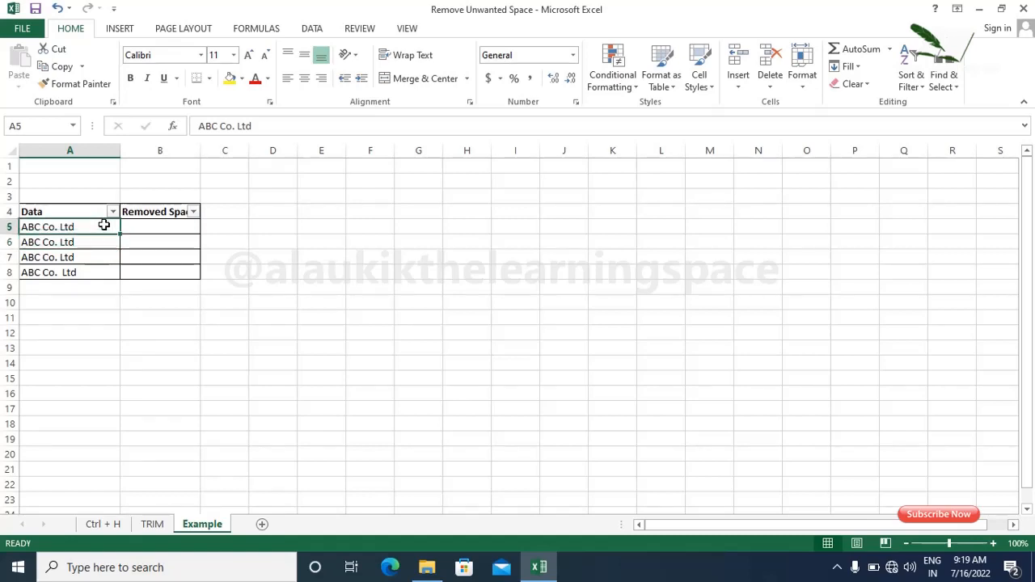
click(113, 212)
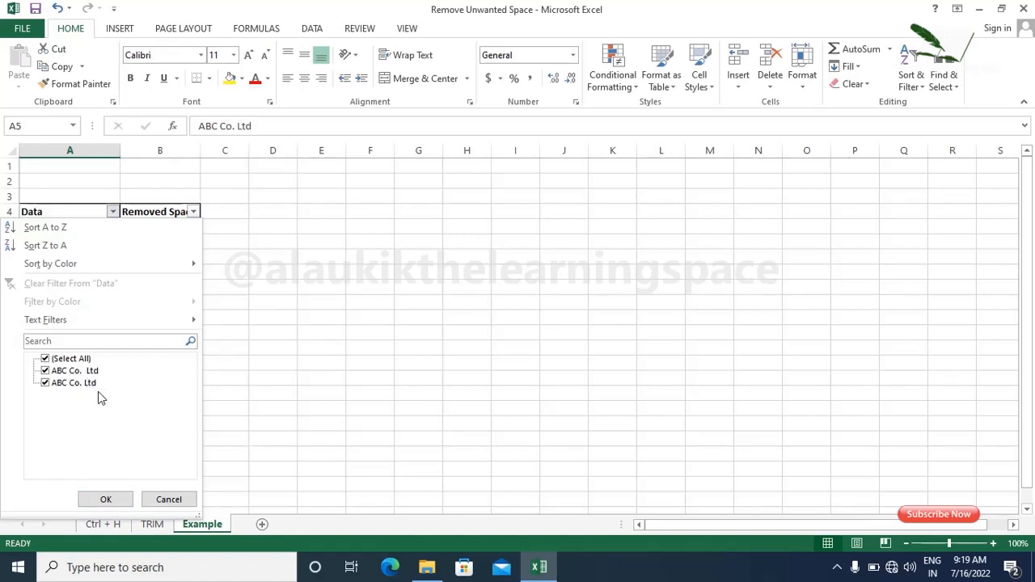
click(169, 500)
click(78, 275)
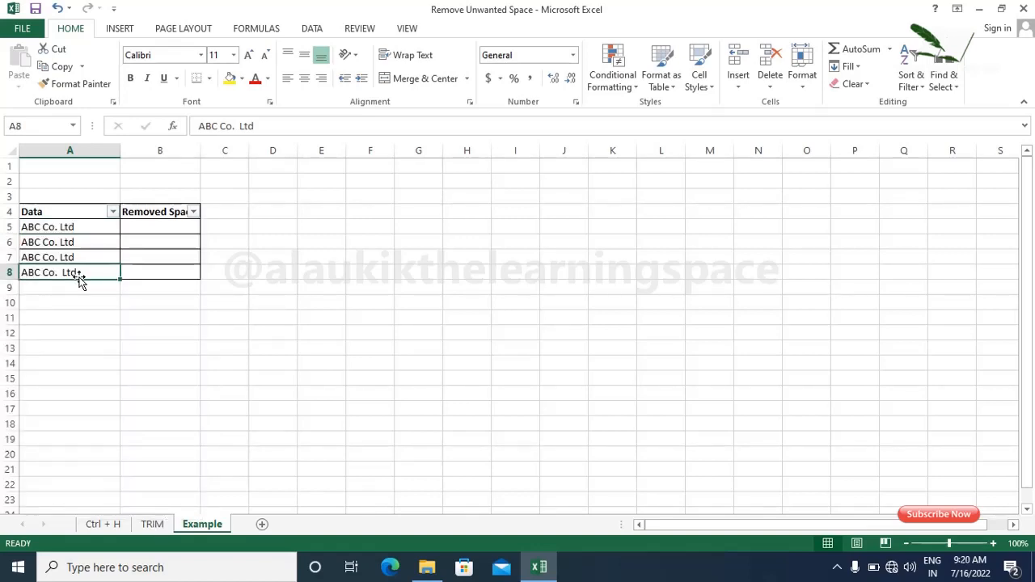
click(83, 226)
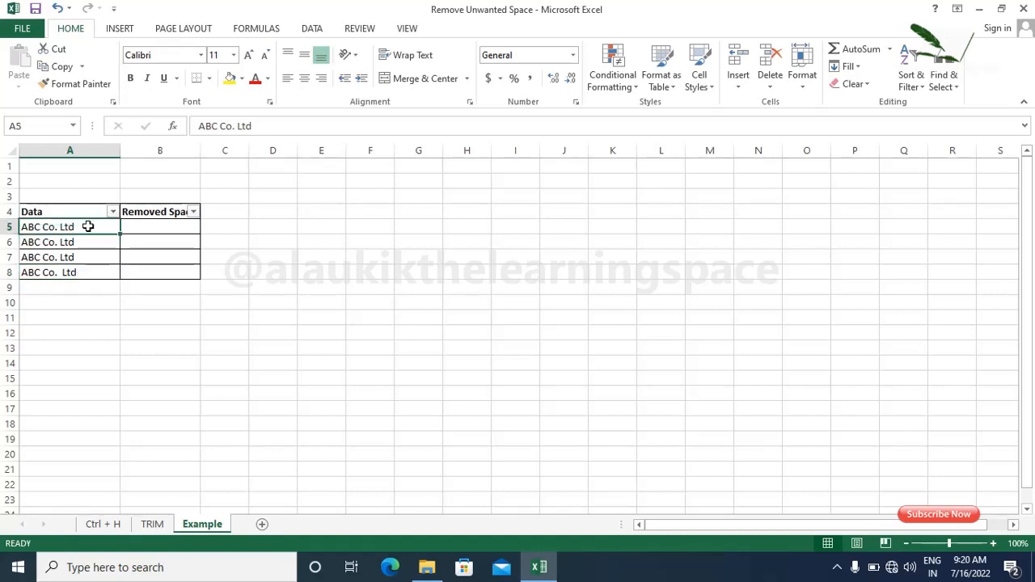
- Enter =TRIM(A5) in cell B5 of the Example sheet, correcting the A5:A8 range reference to the single cell A5
click(177, 227)
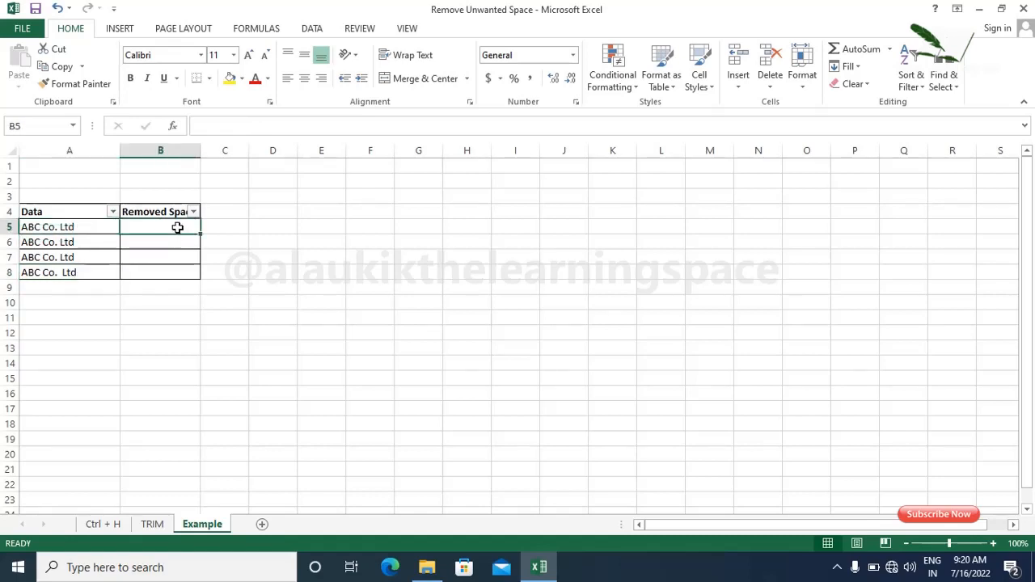
text(=)
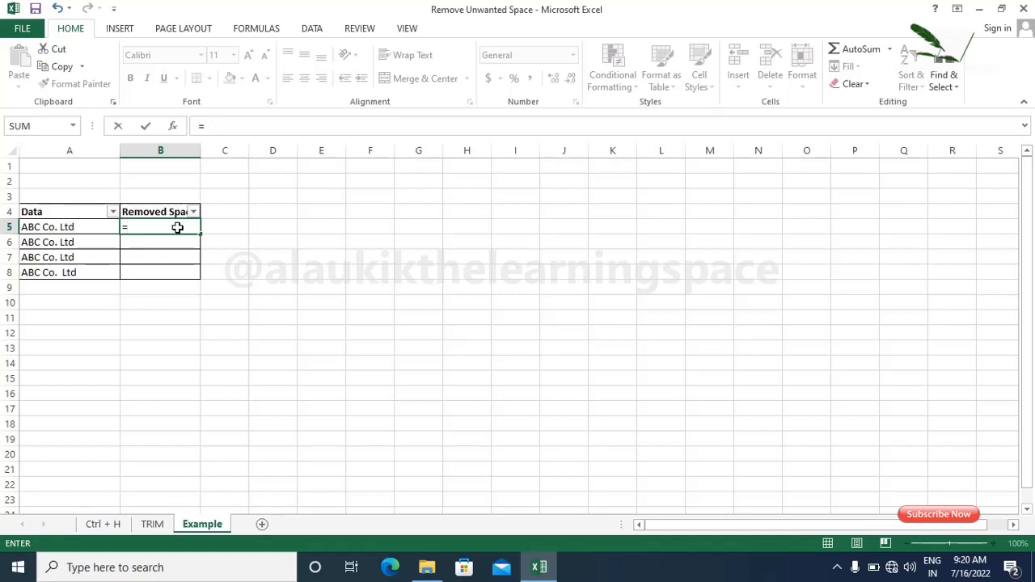
text(Trim)
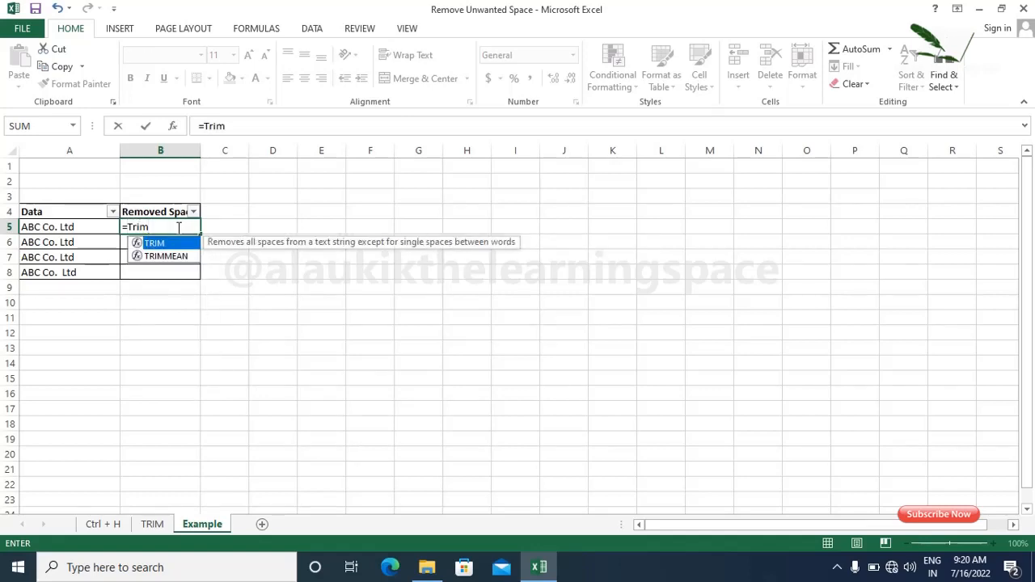
text(()
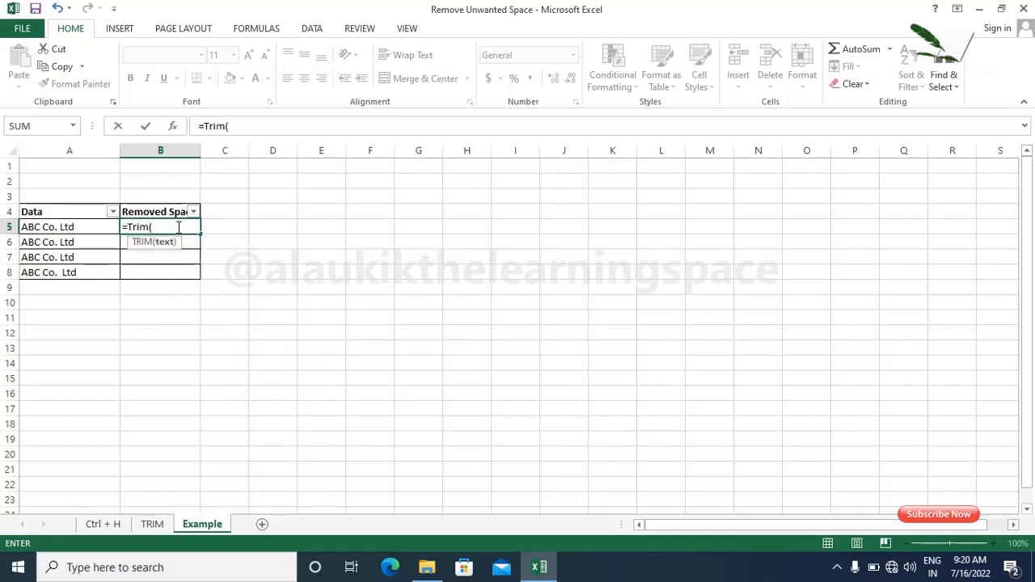
click(88, 227)
key(shift+Down)
key(shift+Down)
key(shift+Down)
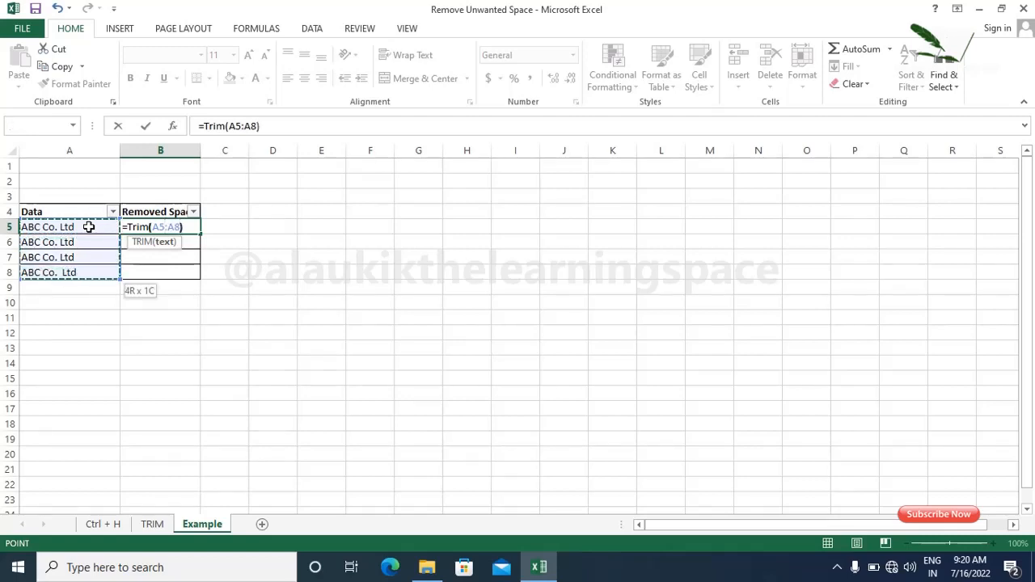
text())
key(BackSpace)
key(BackSpace)
key(BackSpace)
key(BackSpace)
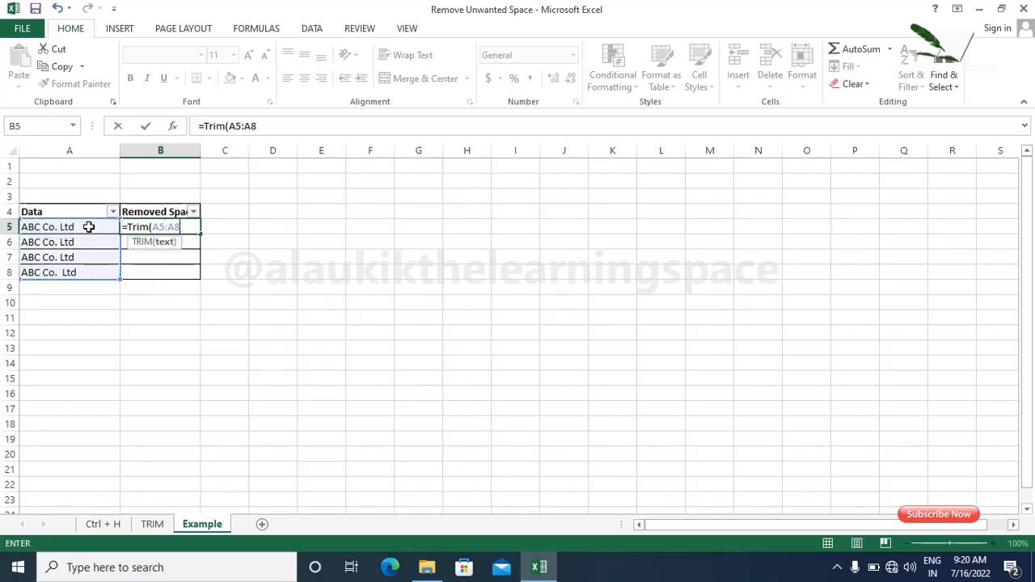
text())
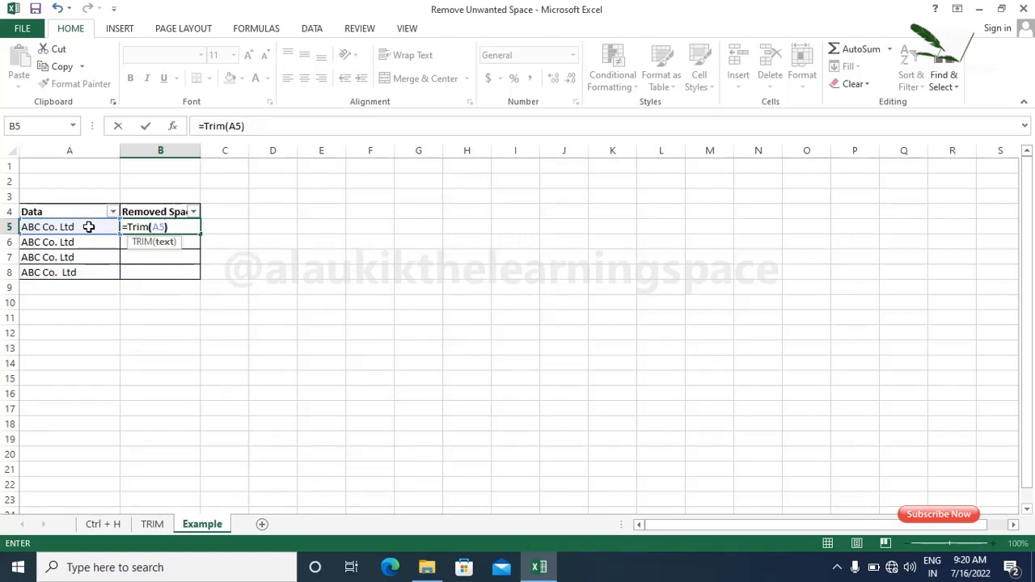
key(Return)
- Fill the TRIM formula from B5 down through B8 and check the Removed Space column's filter list without applying a filter
click(162, 228)
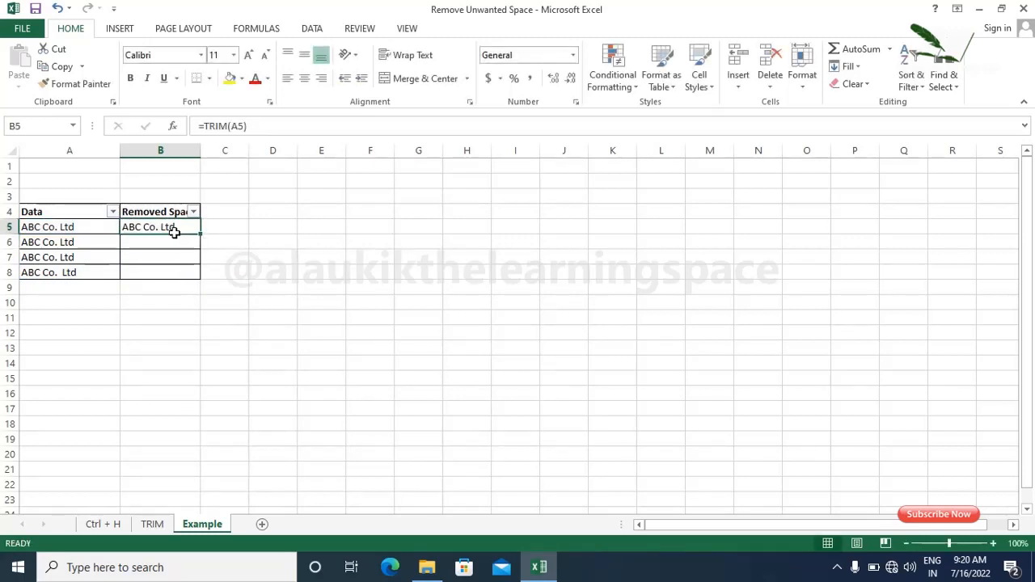
drag(199, 234, 202, 277)
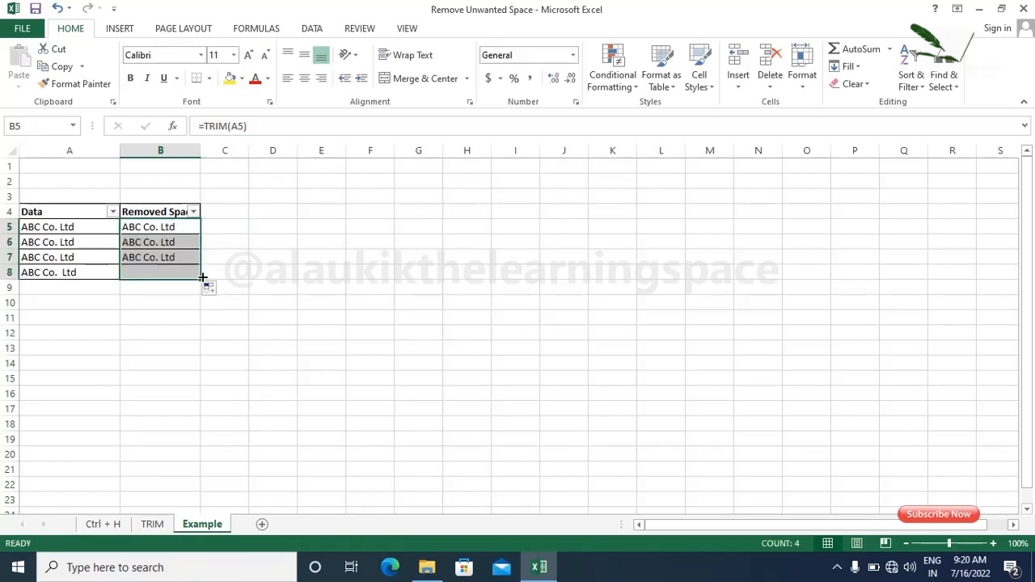
click(194, 212)
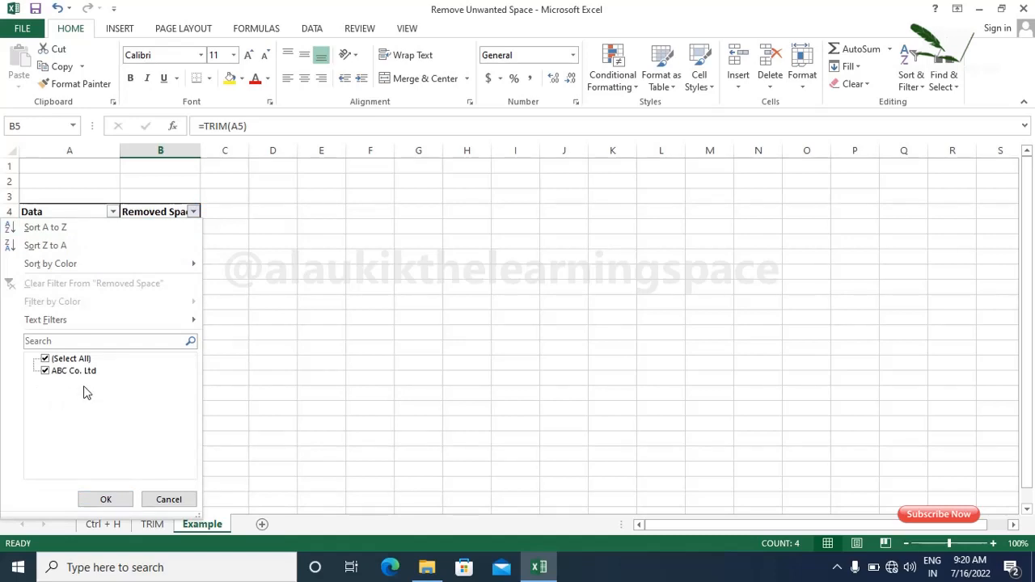
click(170, 499)
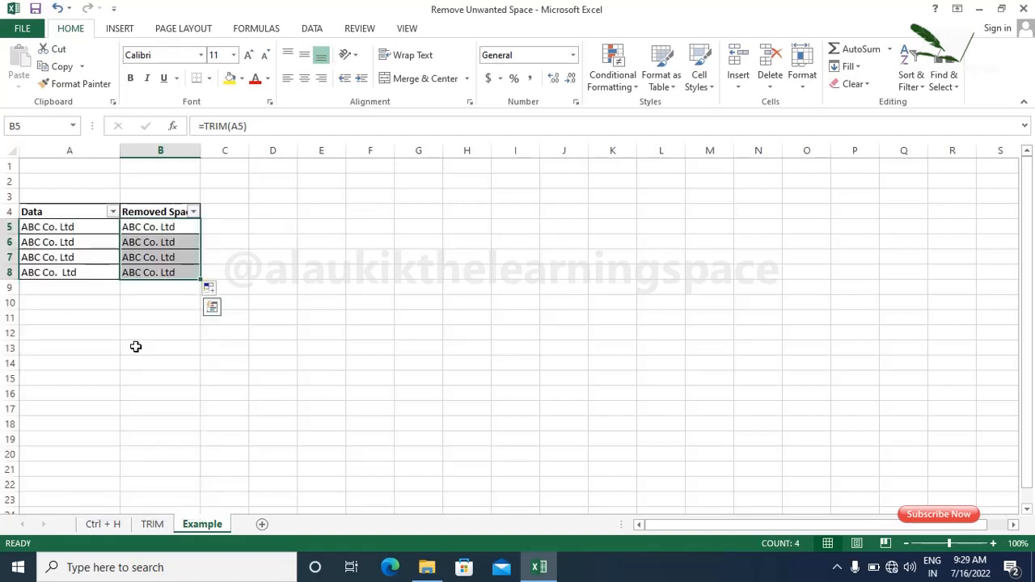